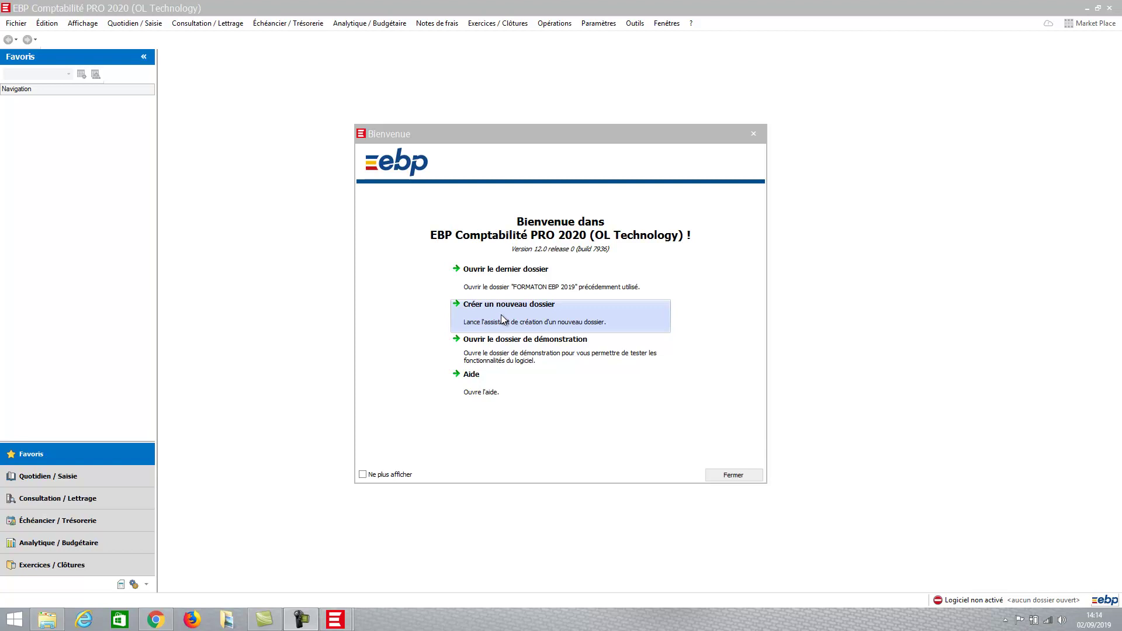
- Start the new-folder wizard from the Bienvenue window and pass its introduction page
click(500, 314)
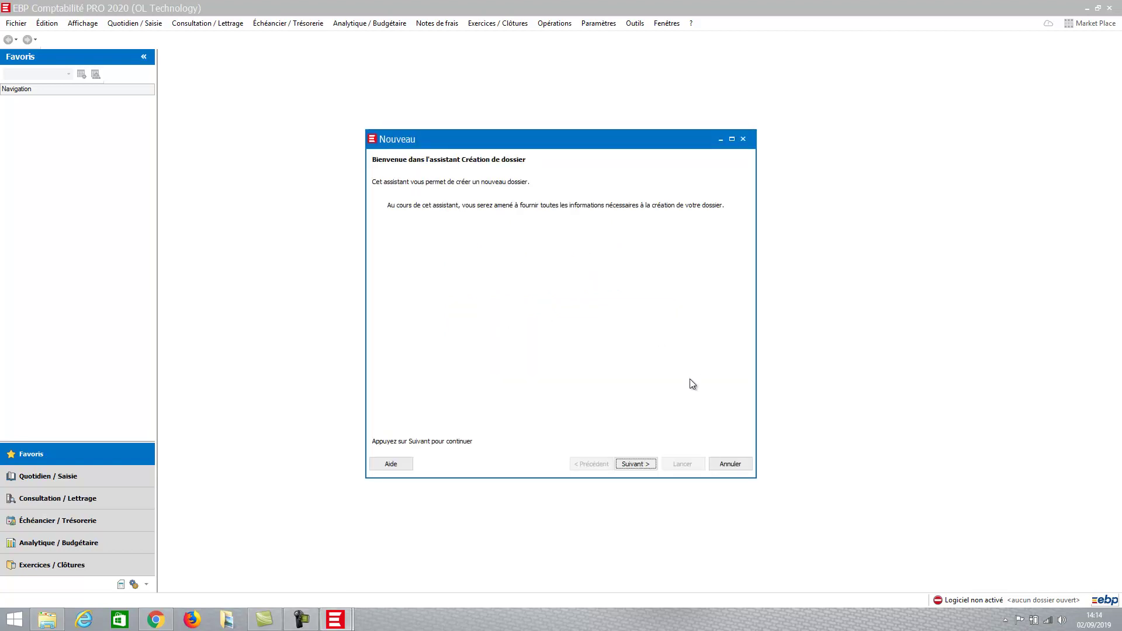
click(640, 465)
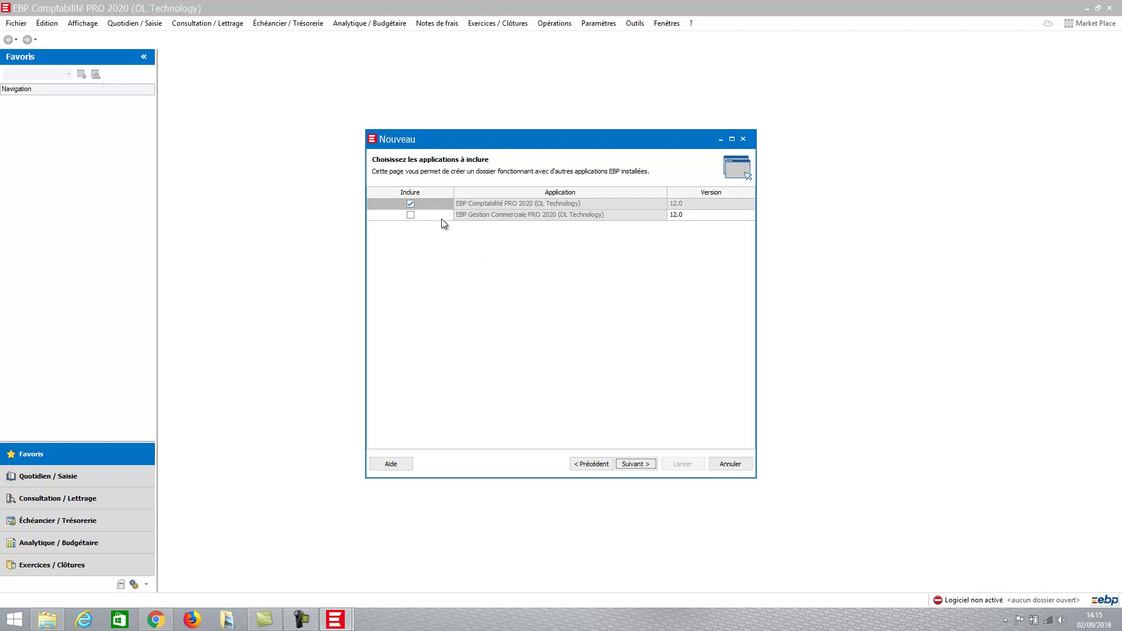
- Include EBP Gestion Commerciale PRO 2020 in the folder alongside accounting, then continue
click(412, 219)
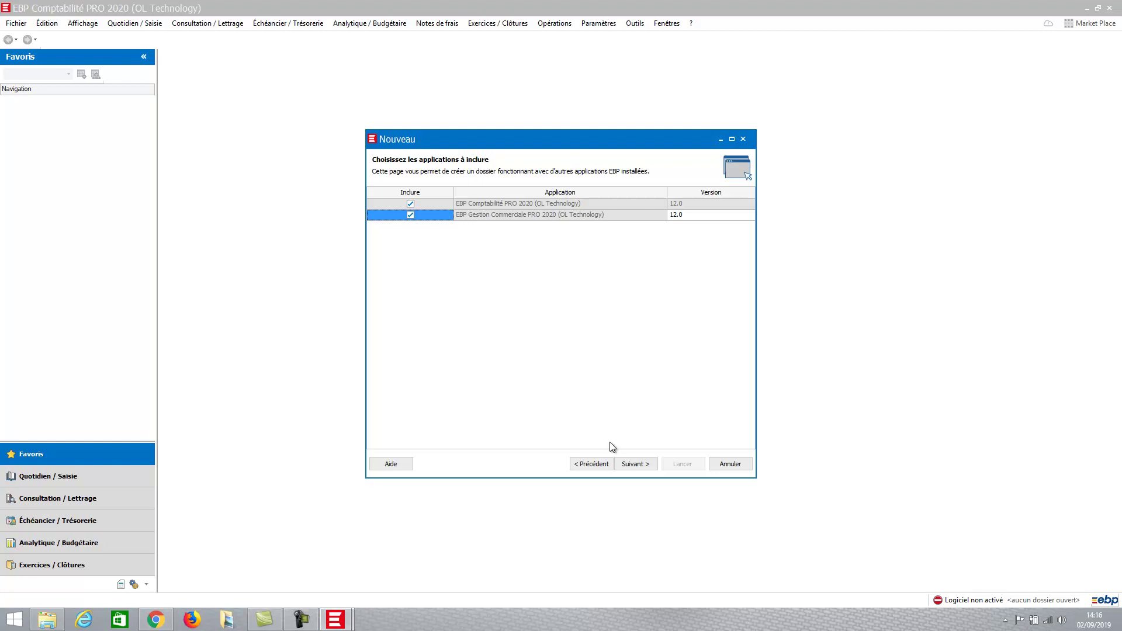
click(638, 465)
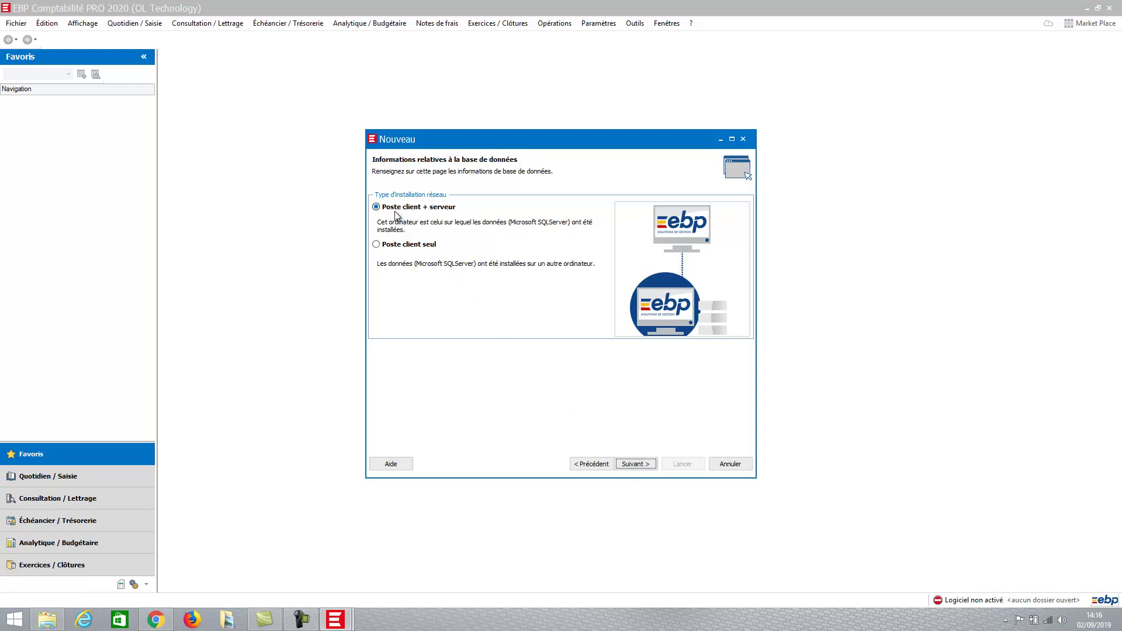
- Keep 'Poste client + serveur', name the folder 'EBP 2020', and skip old-software data recovery
click(635, 468)
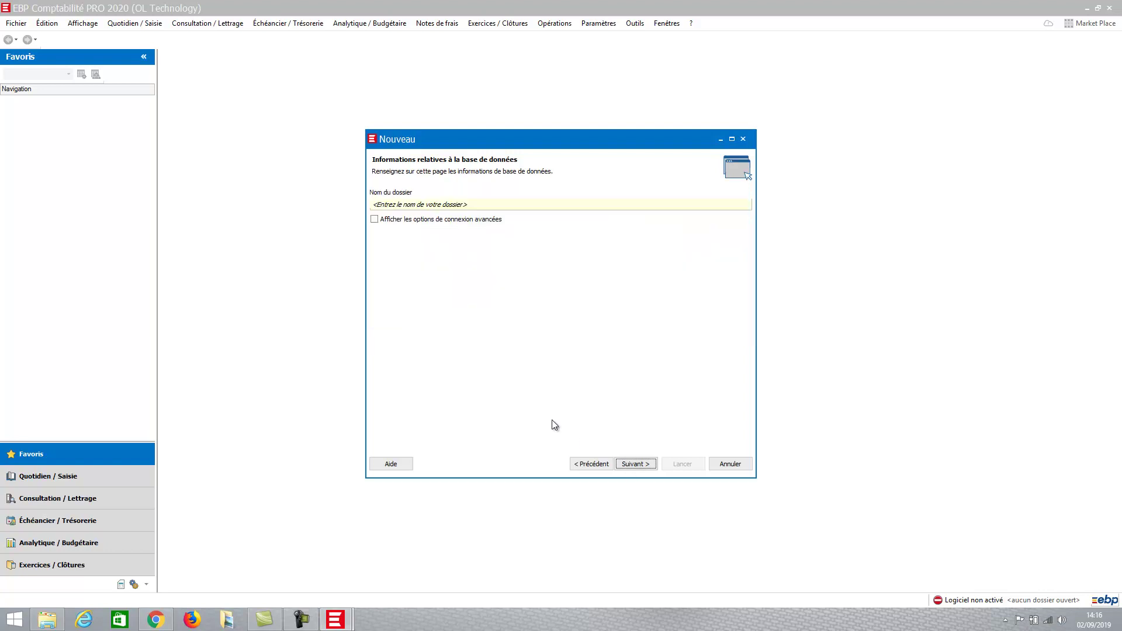
click(449, 205)
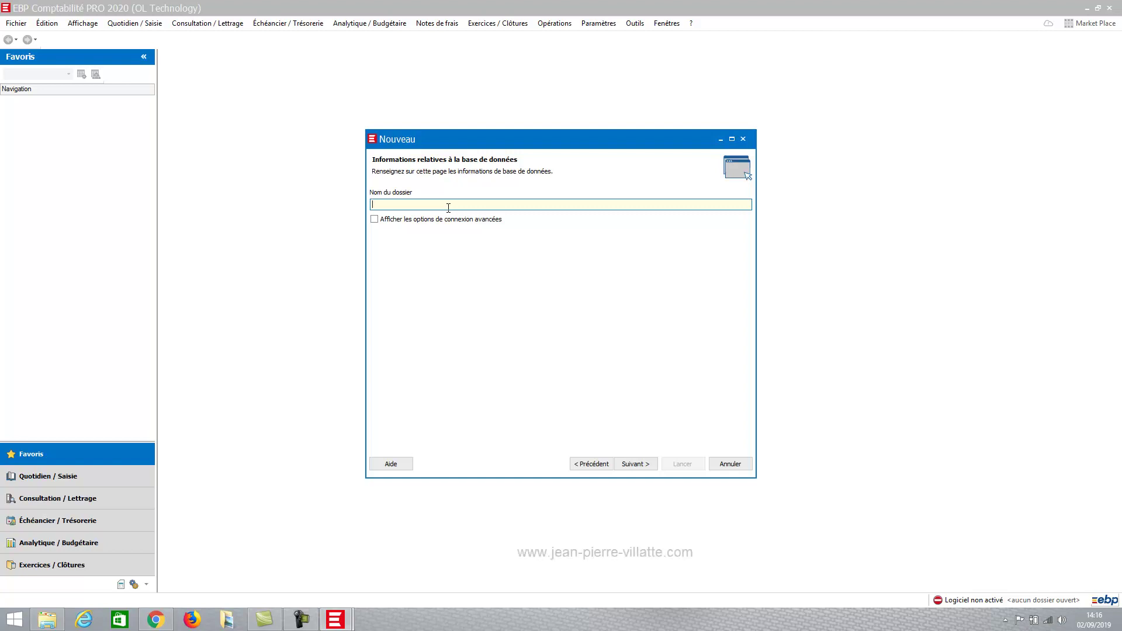
text(EBP)
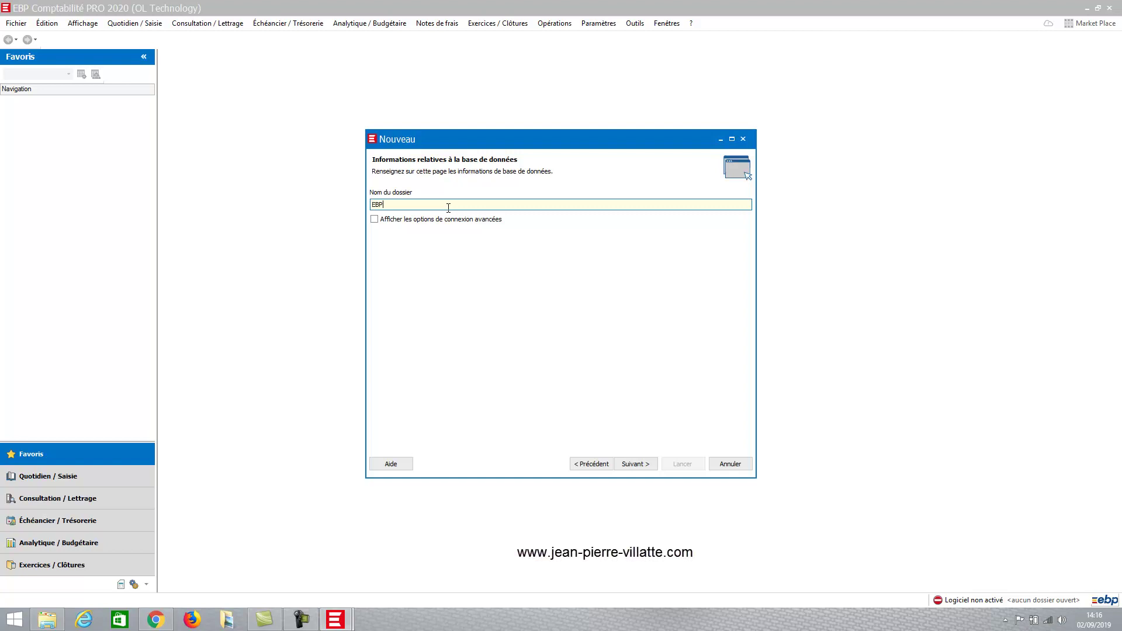
text( 2020)
click(635, 464)
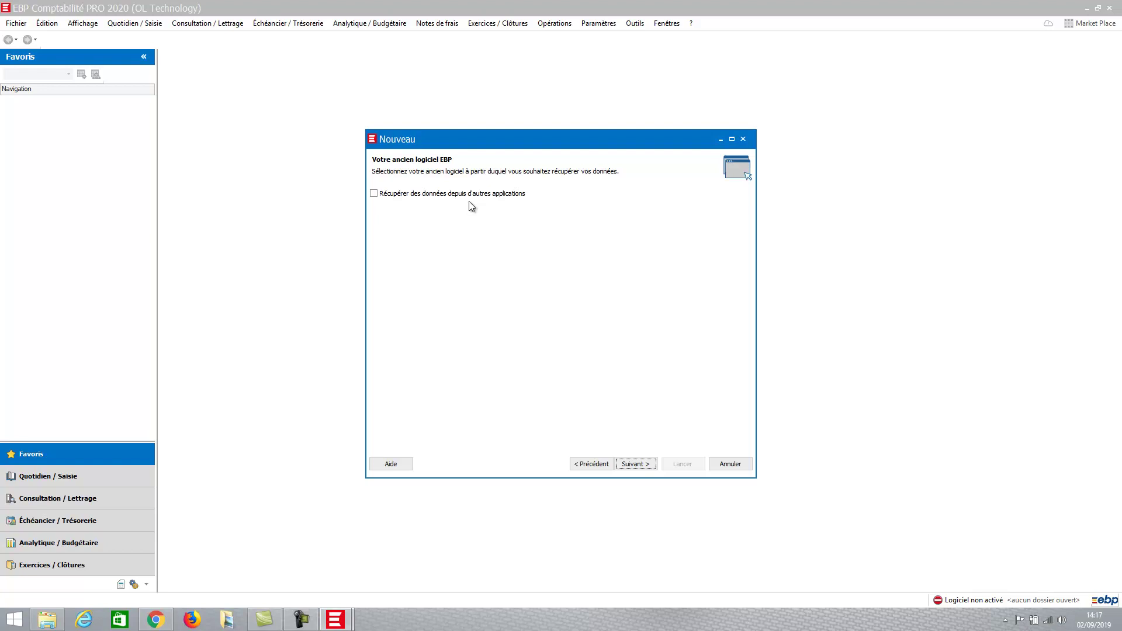
click(640, 467)
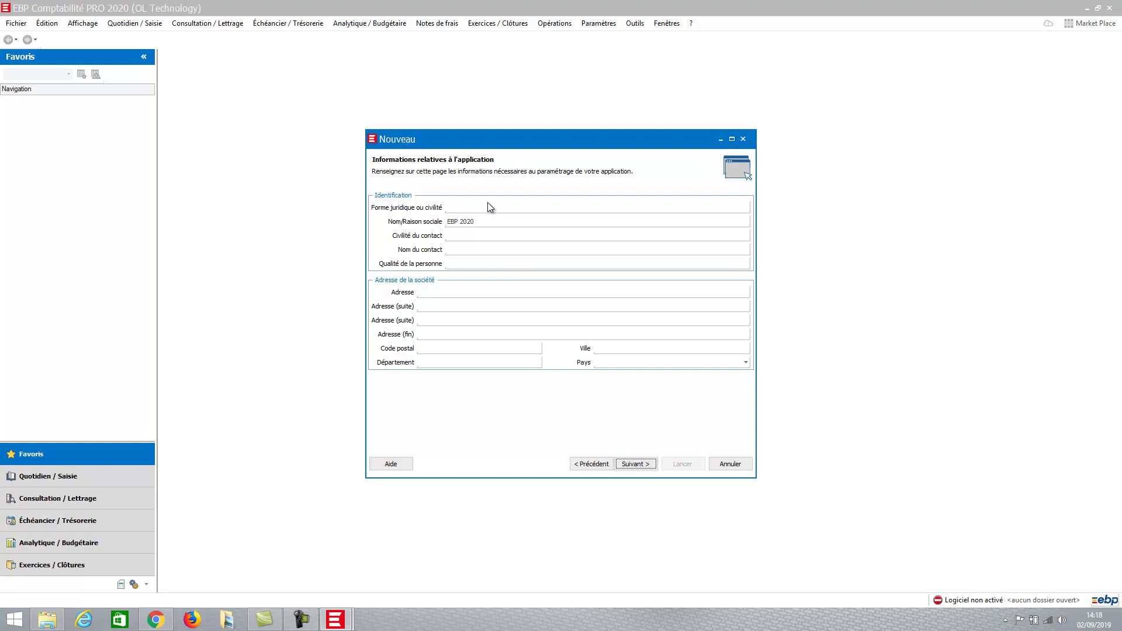
- Enter legal form SARL plus the company's street address, postal code and city
click(486, 208)
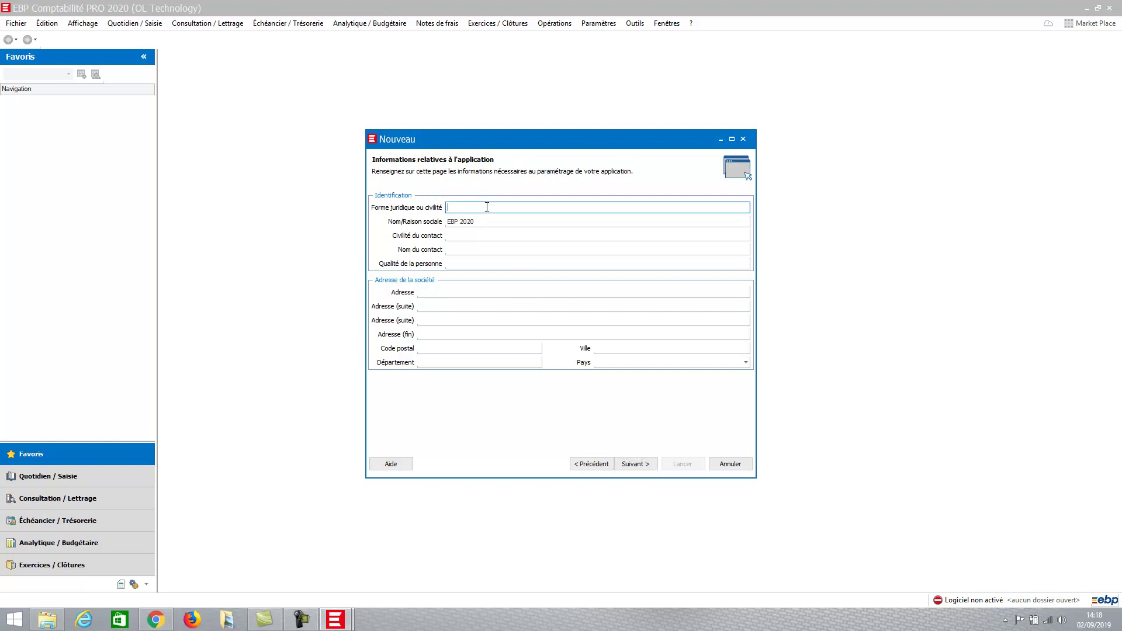
text(SARL)
click(440, 296)
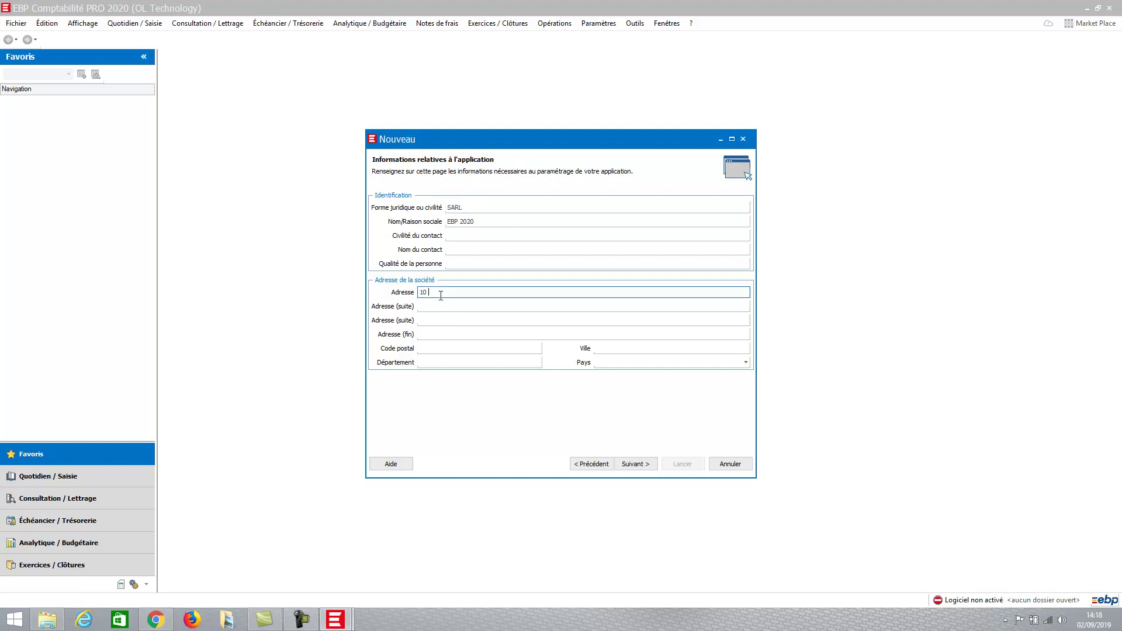
key(Tab)
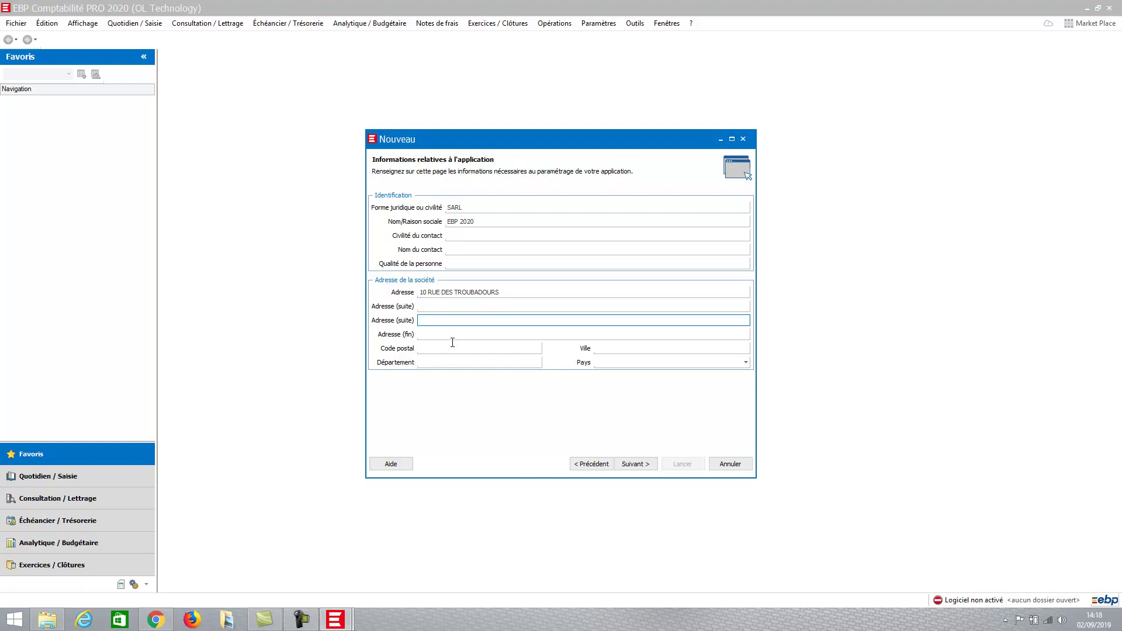
click(453, 350)
text(44000)
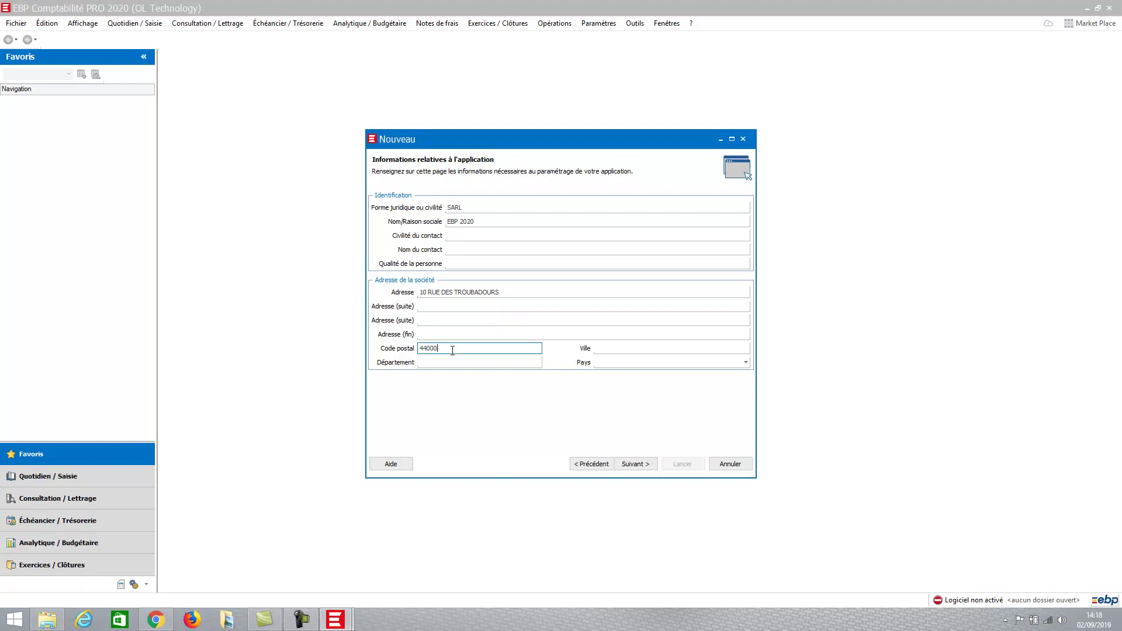
key(Tab)
text(N)
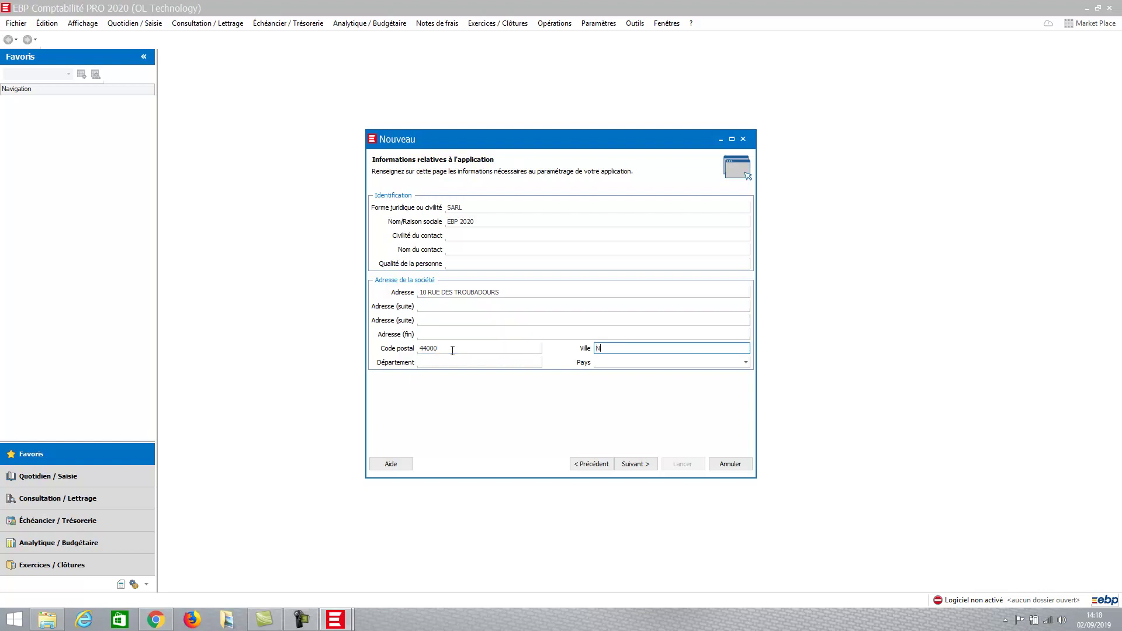
text(ANTES)
key(Tab)
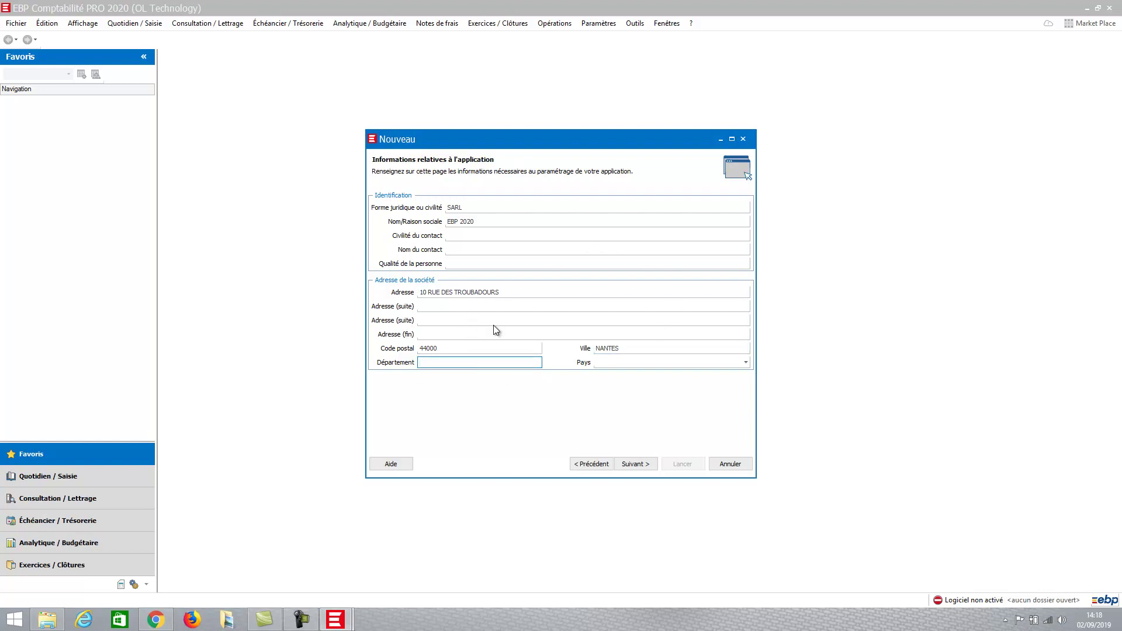
click(637, 464)
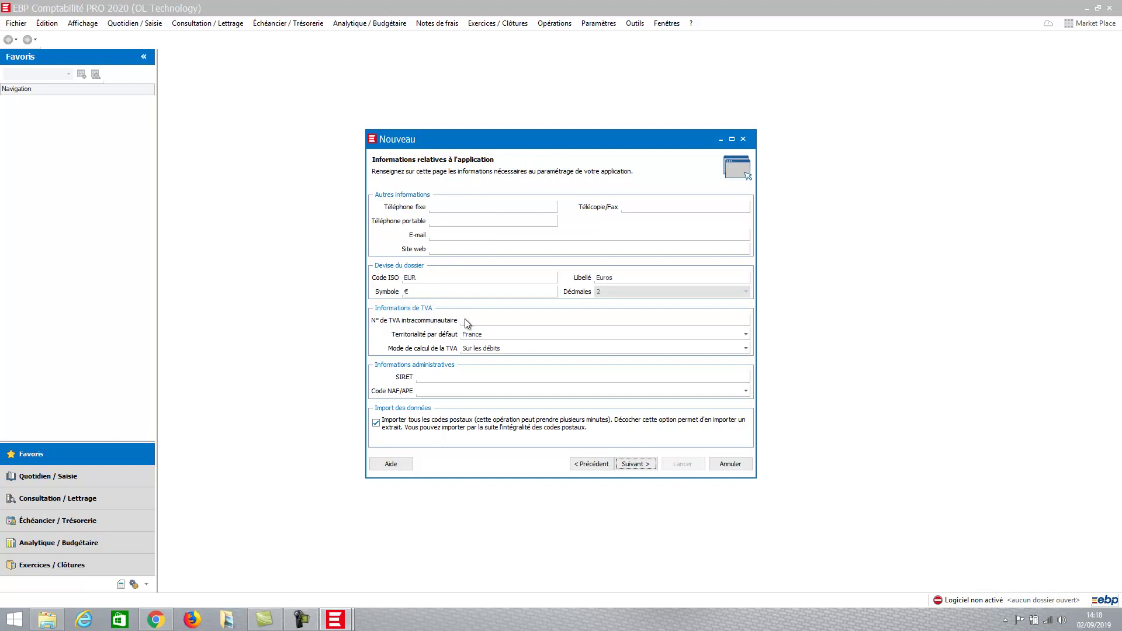
click(487, 318)
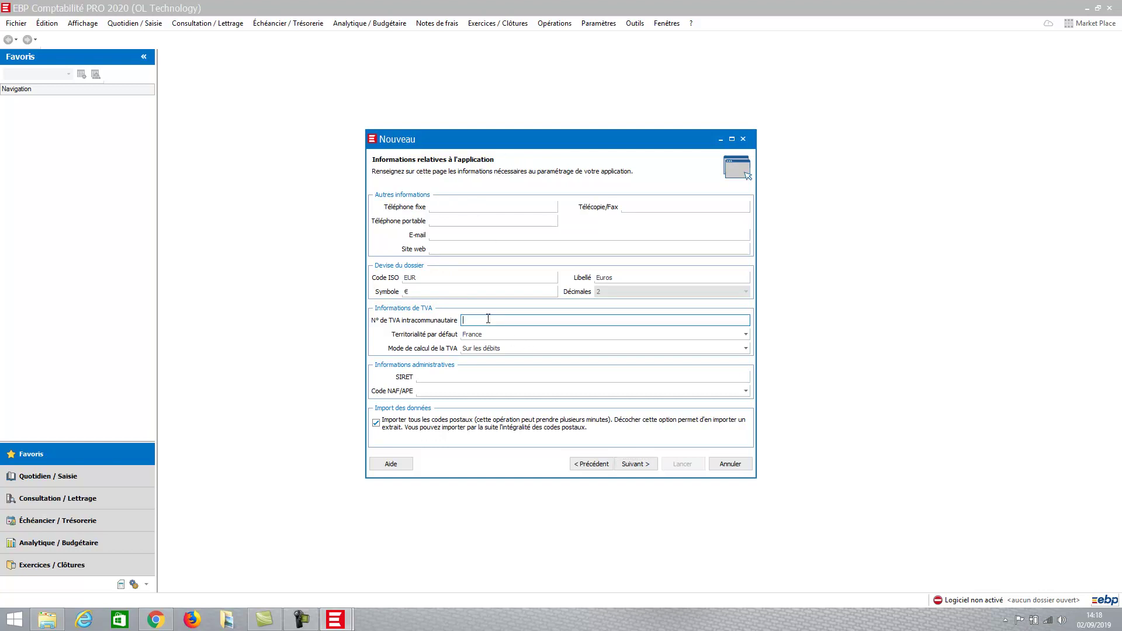
- Keep VAT calculated 'Sur les débits' and untick 'Importer tous les codes postaux'
click(480, 351)
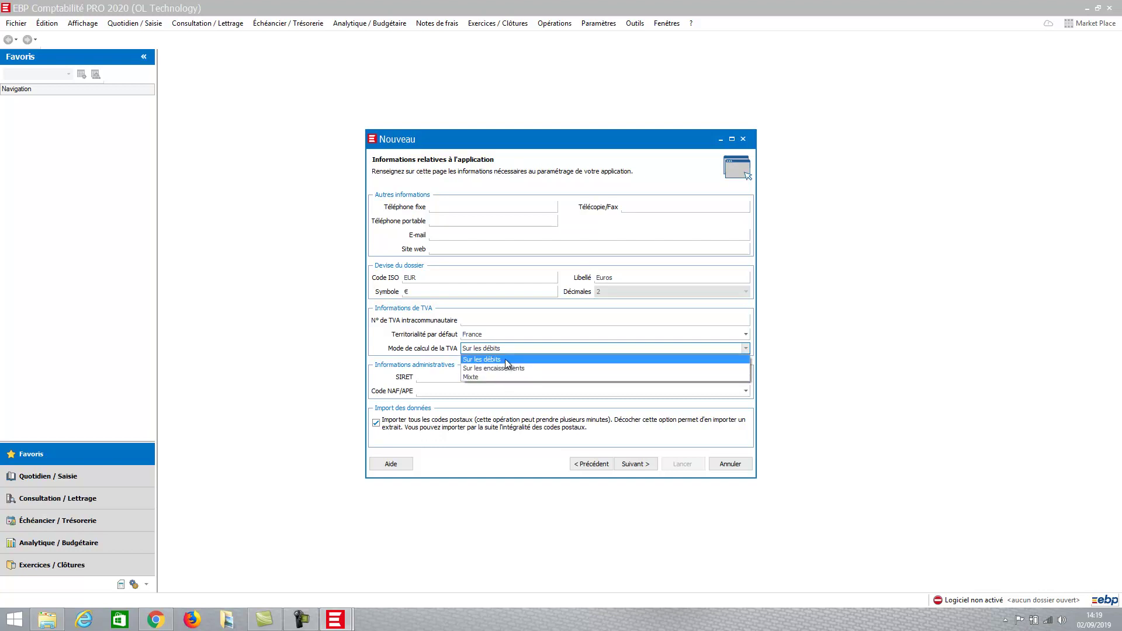
click(506, 361)
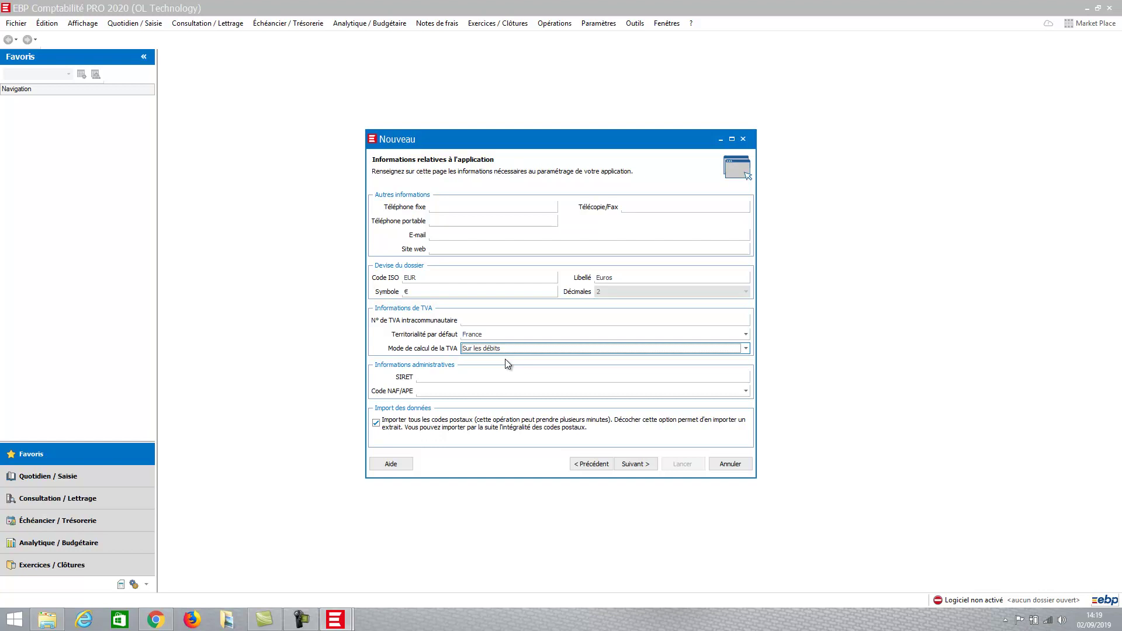
click(460, 379)
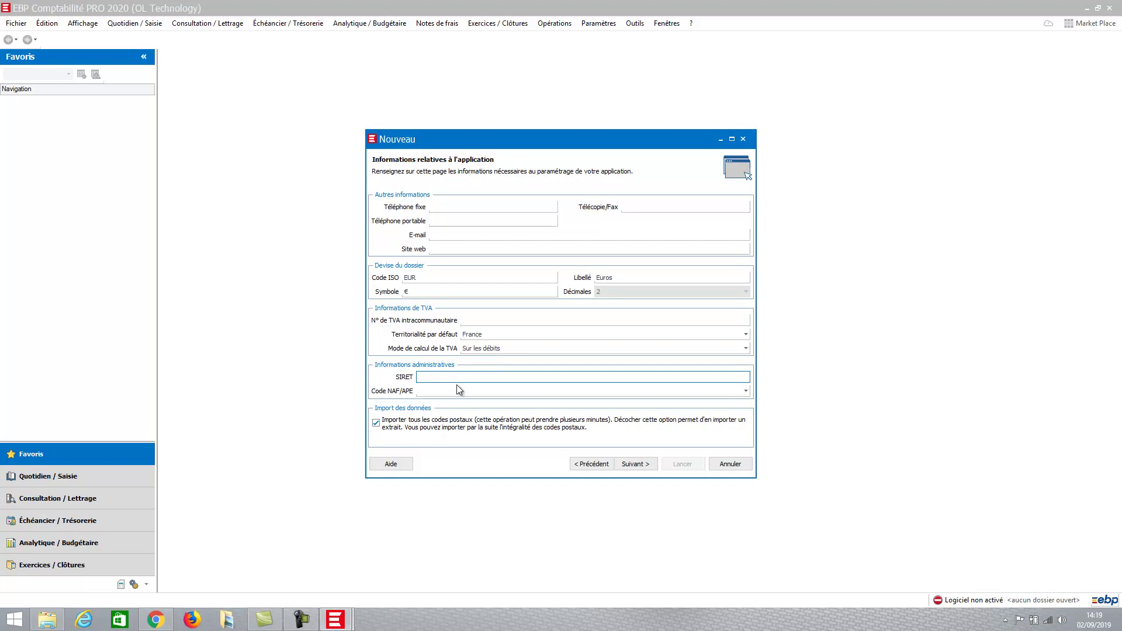
click(377, 426)
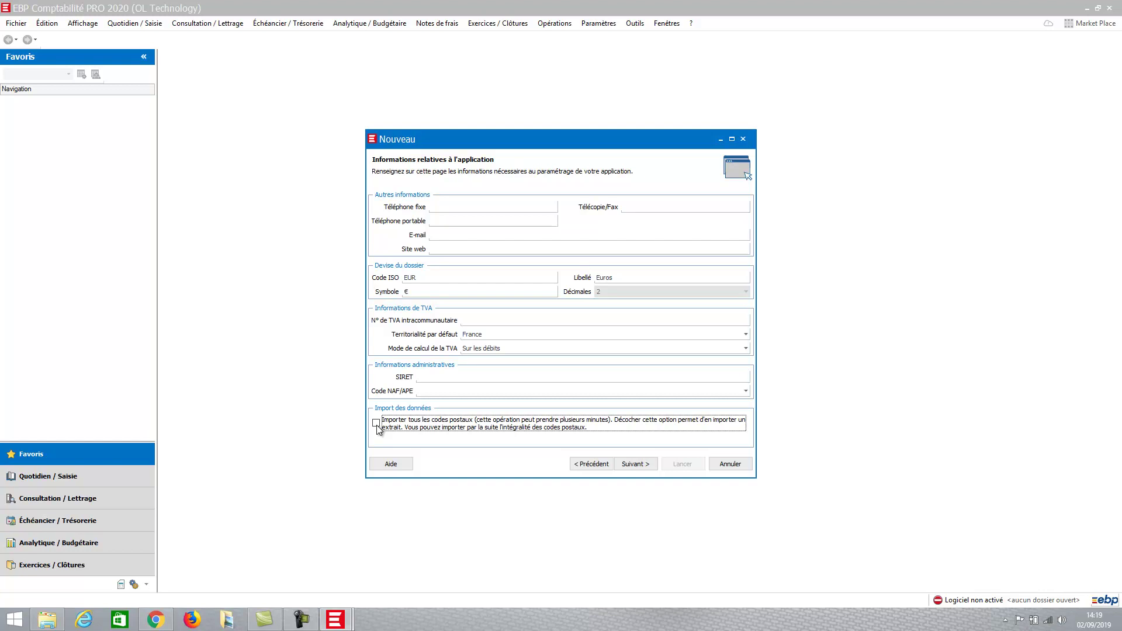
click(634, 464)
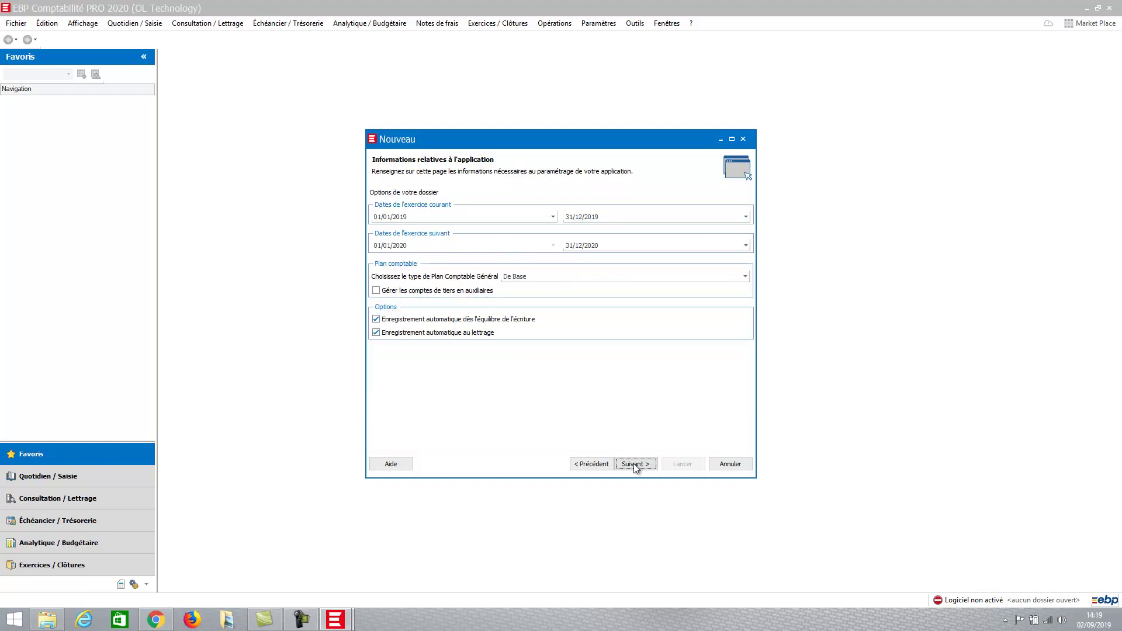
- Check the fiscal year start date and tick 'Gérer les comptes de tiers en auxiliaires'
click(453, 215)
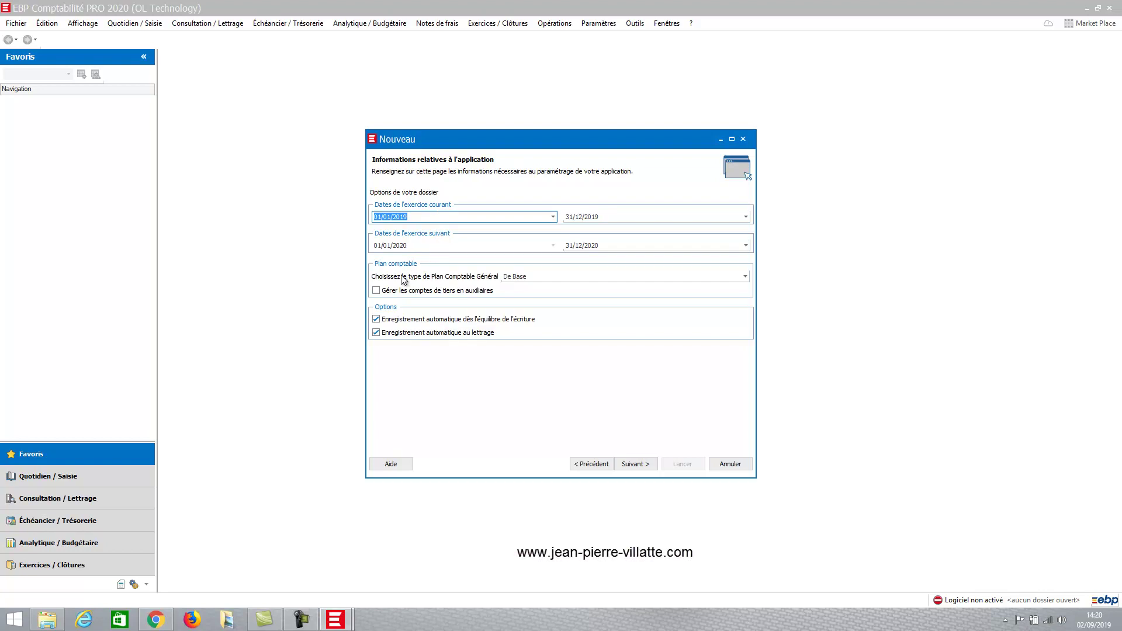
click(376, 292)
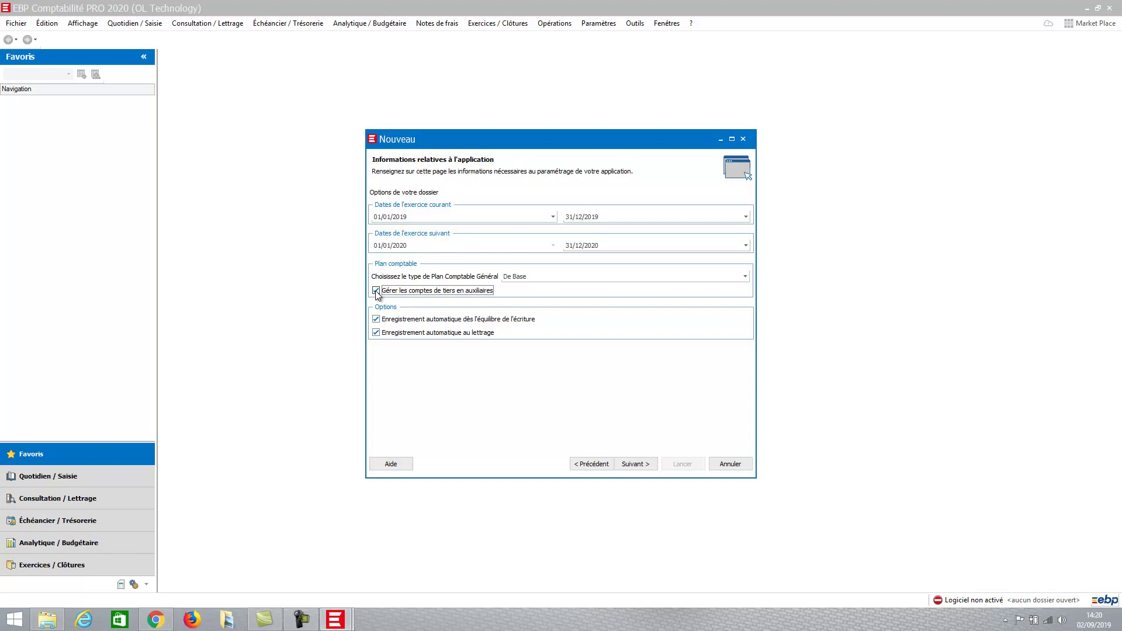
- Keep 'De Base' as the Plan Comptable Général and move on to the features page
click(747, 277)
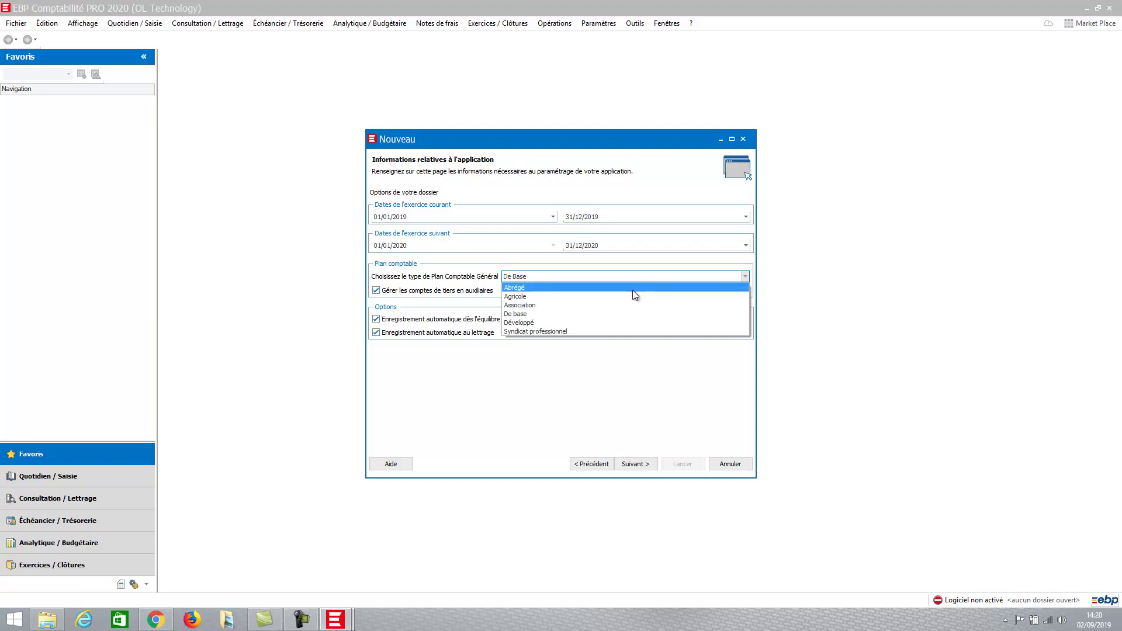
click(580, 276)
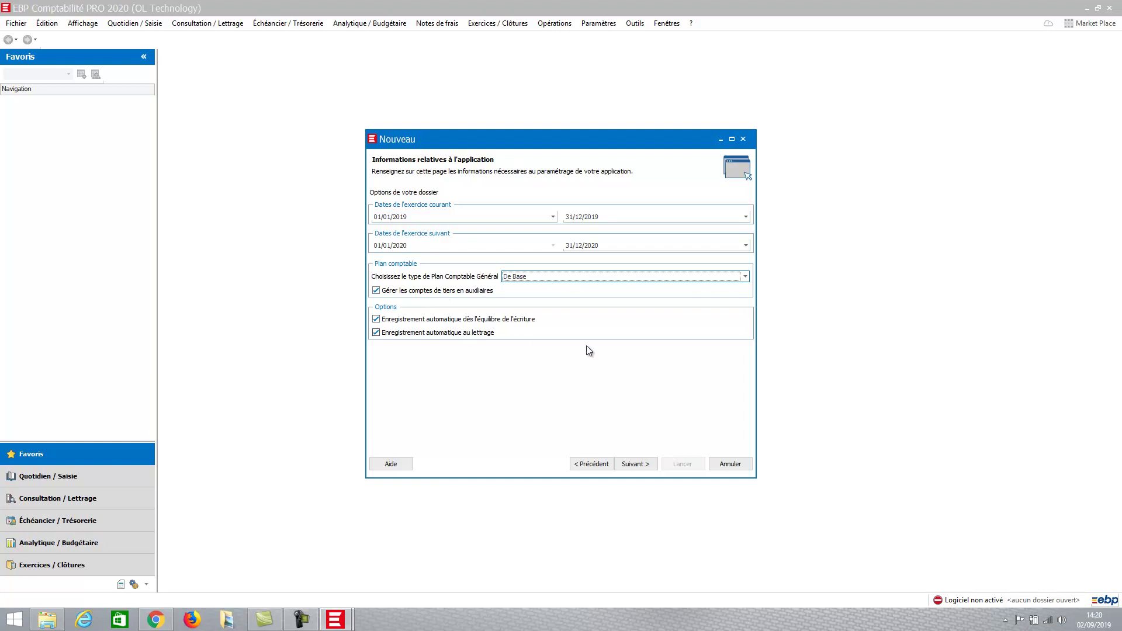
click(634, 464)
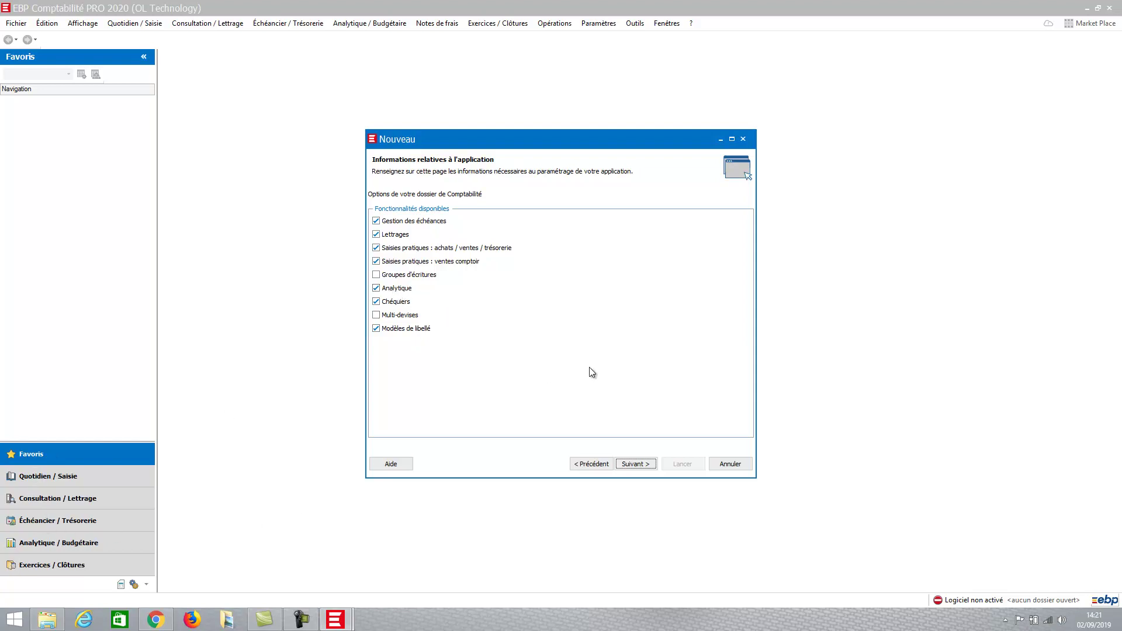
- Switch off the Analytique and Chéquiers features, then continue
click(375, 289)
key(Tab)
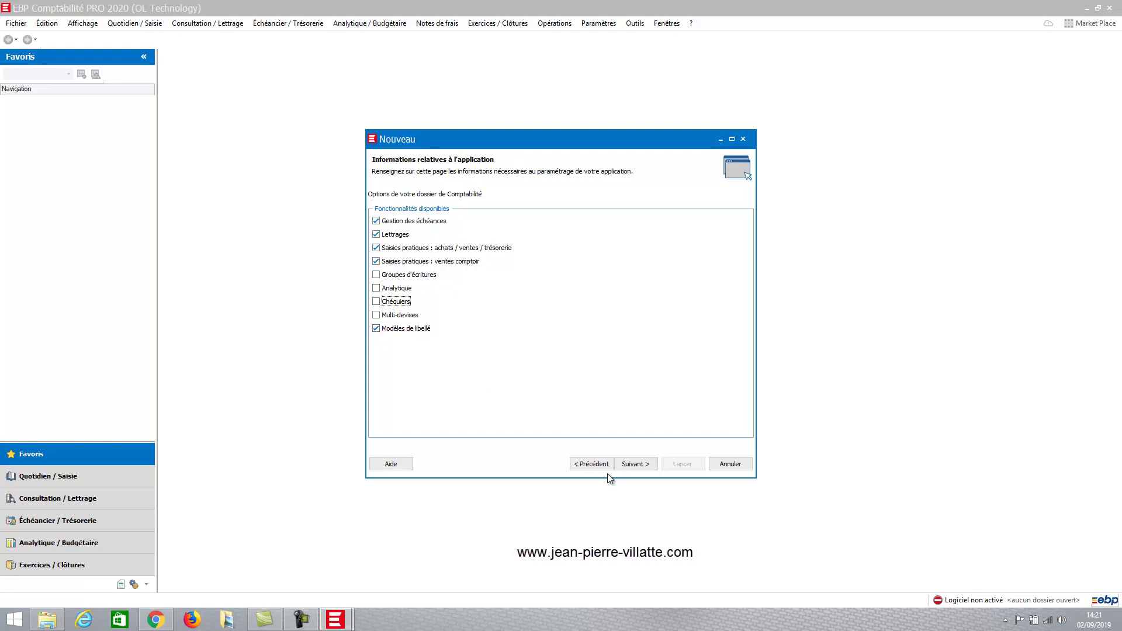
click(636, 464)
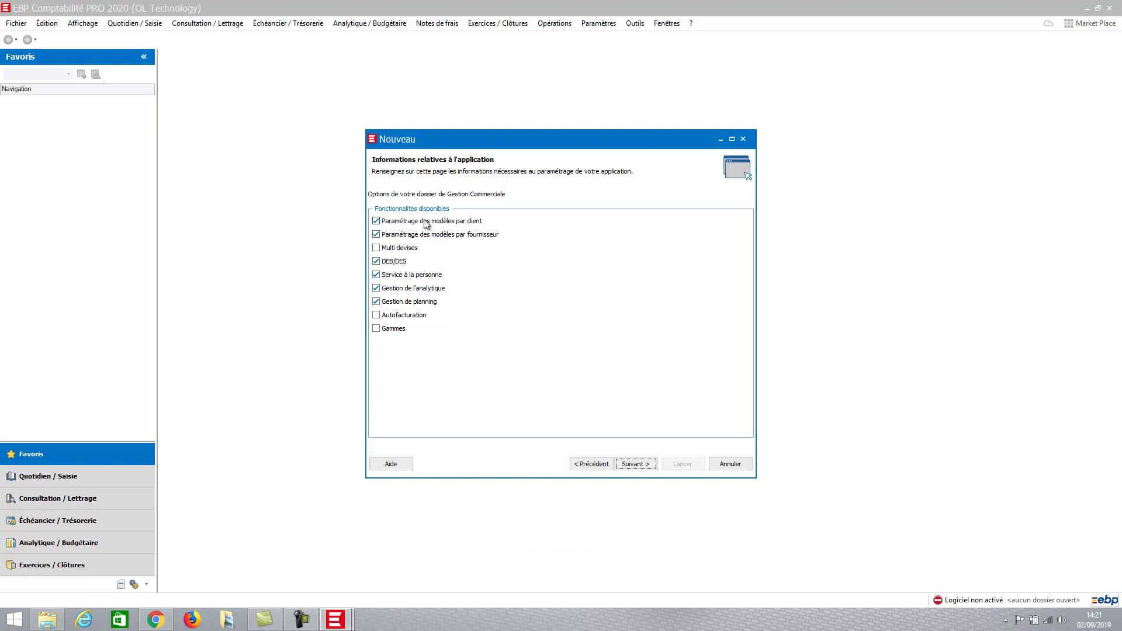
- Untick DEB/DES, Service à la personne, Gestion de l'analytique and Gestion de planning
click(398, 266)
click(376, 277)
click(376, 289)
click(376, 303)
- Launch creation of the EBP 2020 file from the summary and acknowledge the success message
click(639, 462)
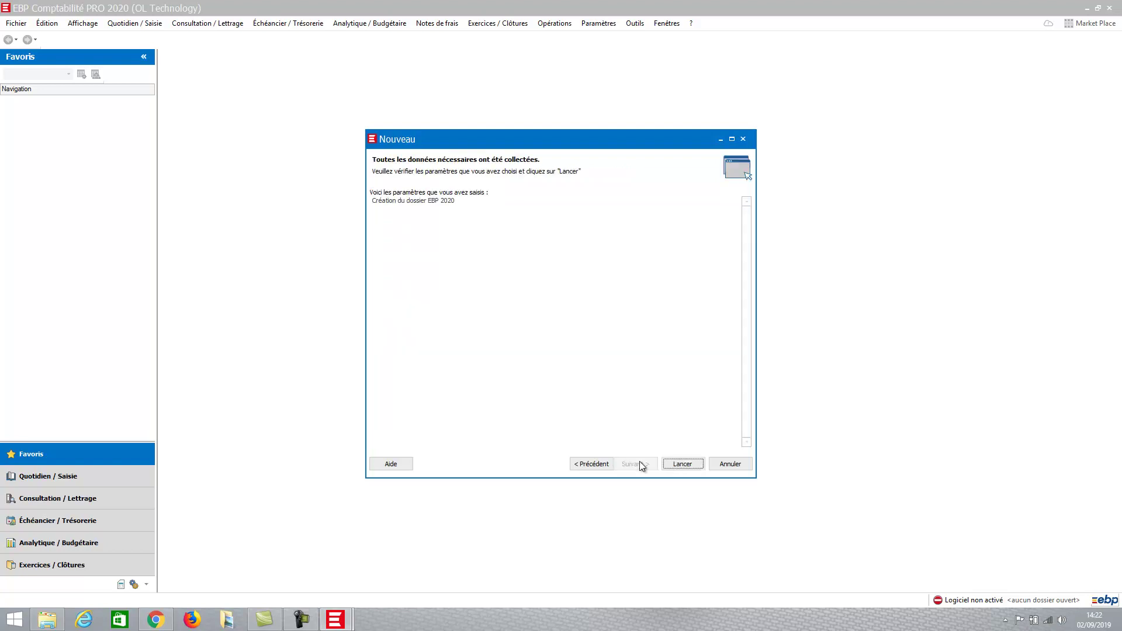
click(678, 465)
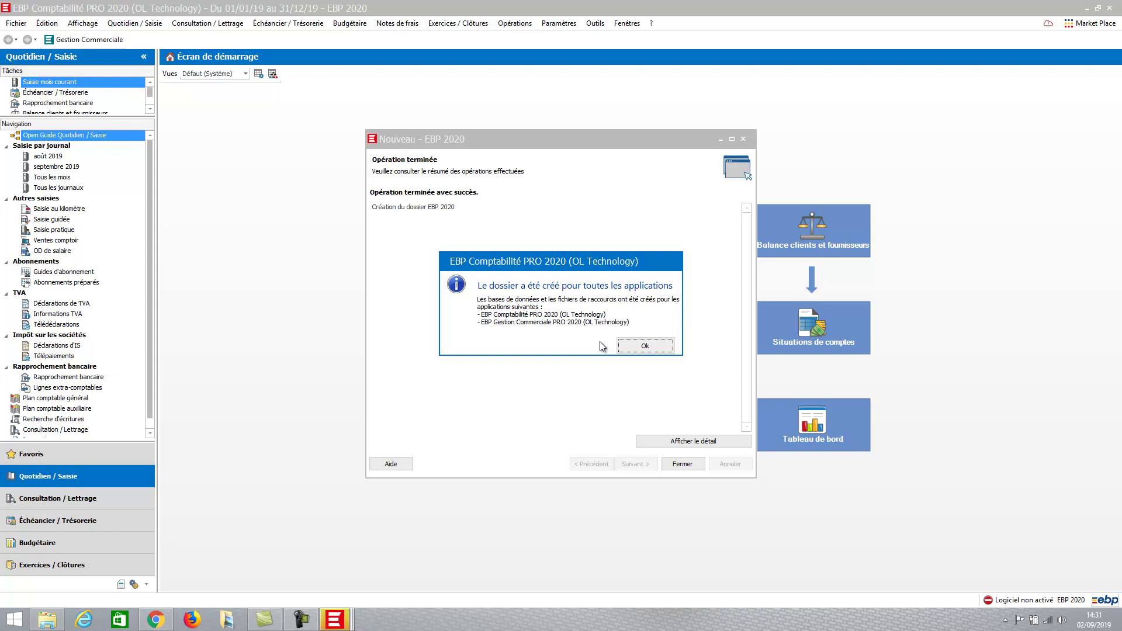
click(646, 346)
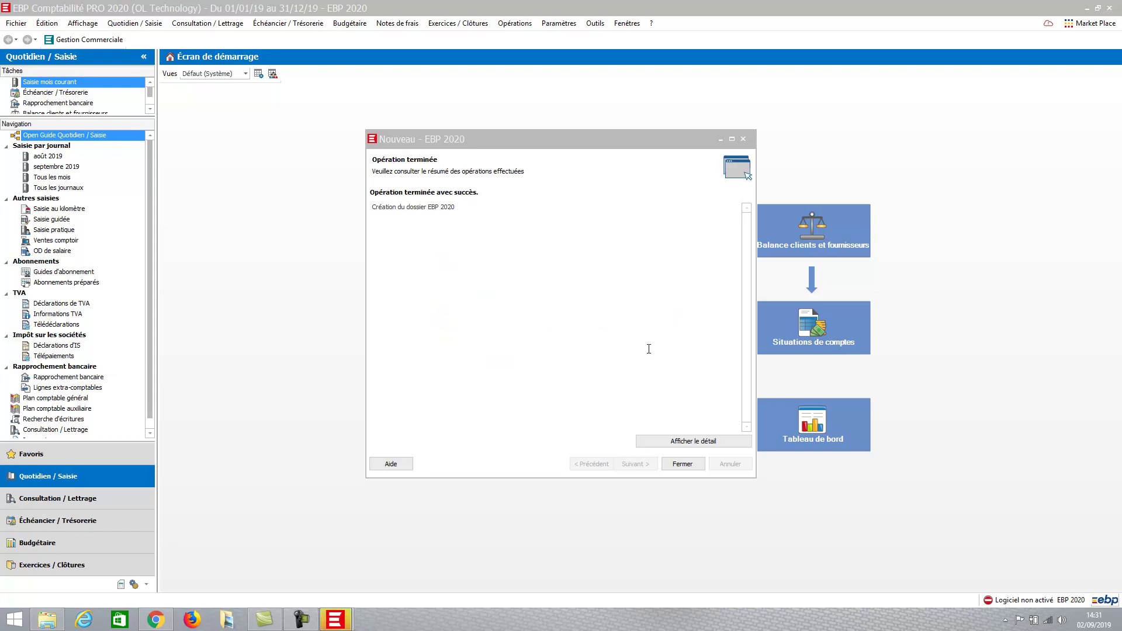
- Close the completed creation wizard to reveal the EBP 2020 start screen with its task map
click(683, 465)
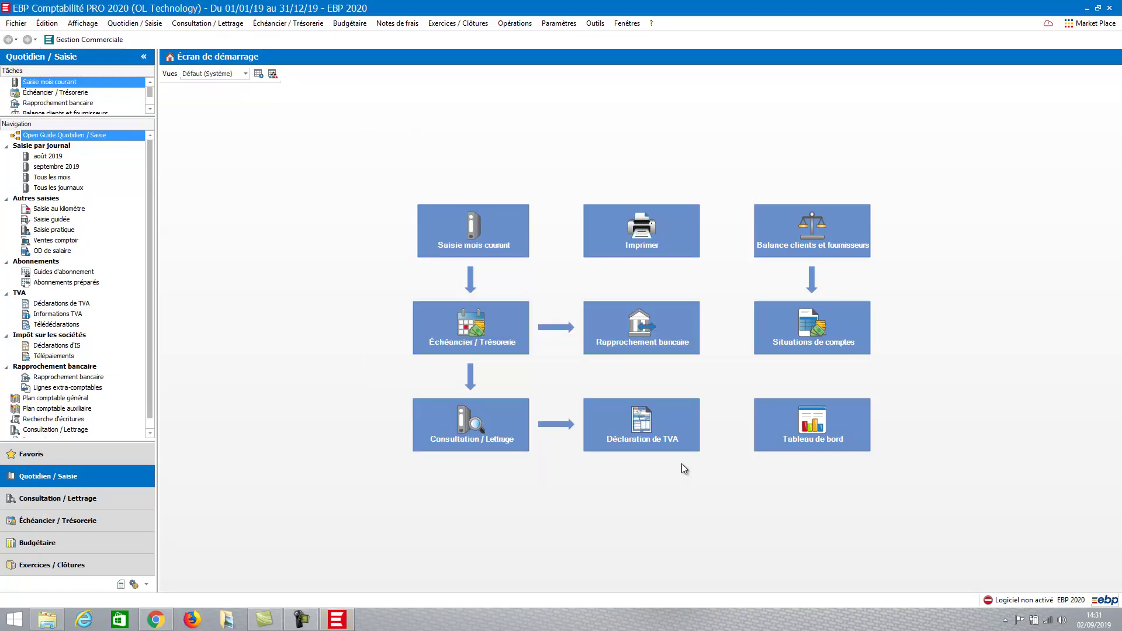